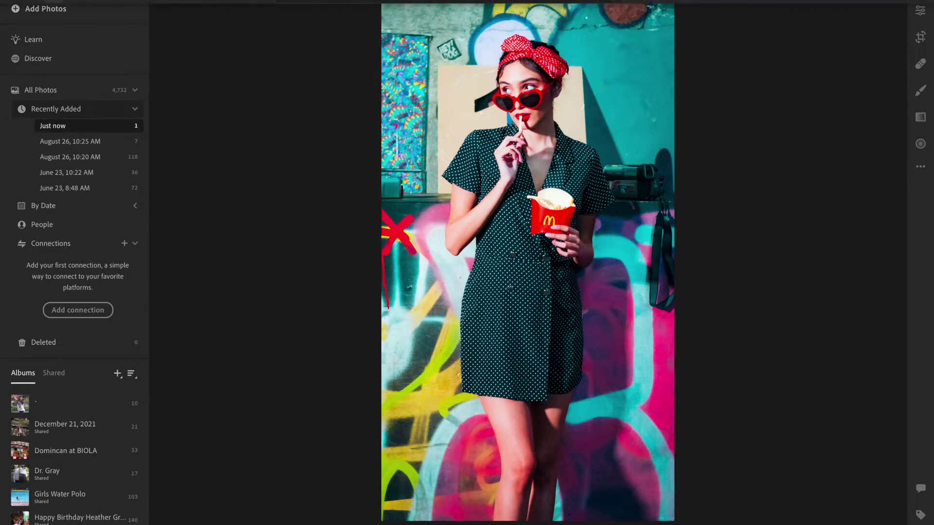
click(111, 0)
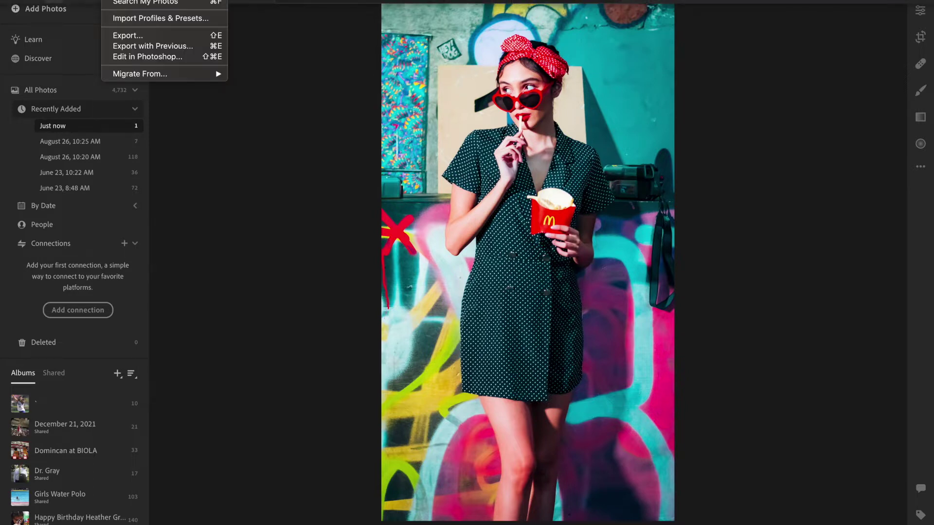
click(127, 0)
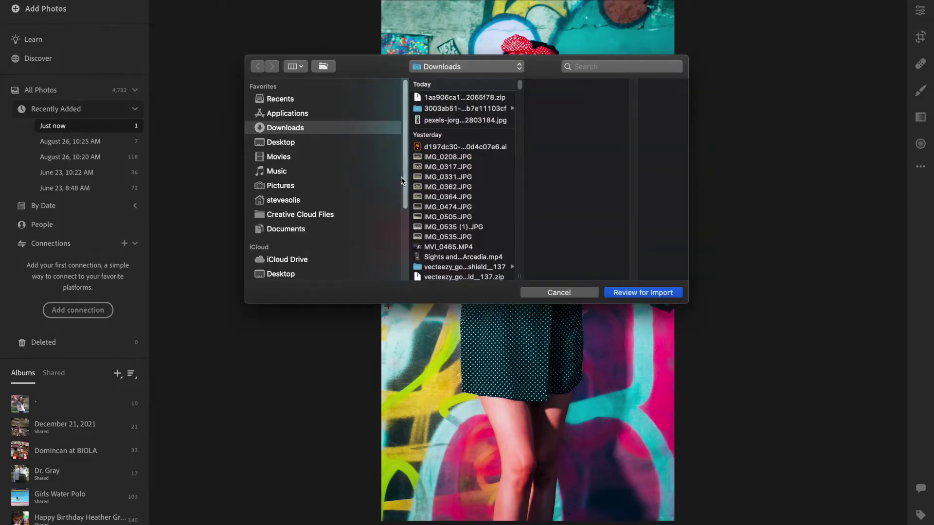
scroll(401, 176, down, 5)
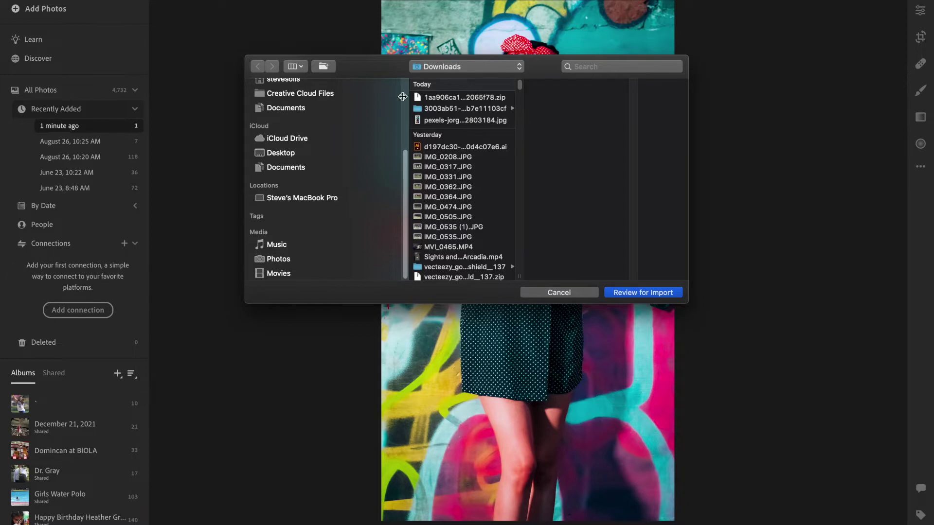
click(316, 149)
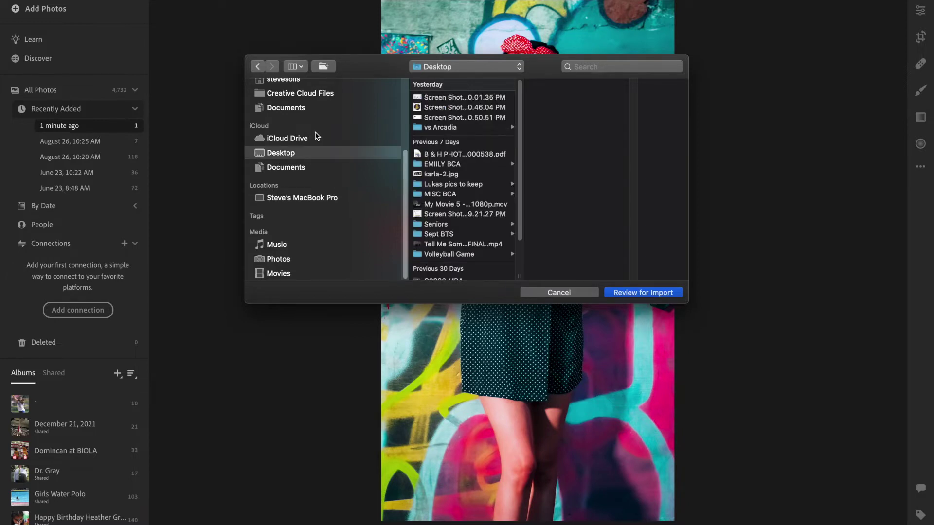
scroll(343, 164, up, 5)
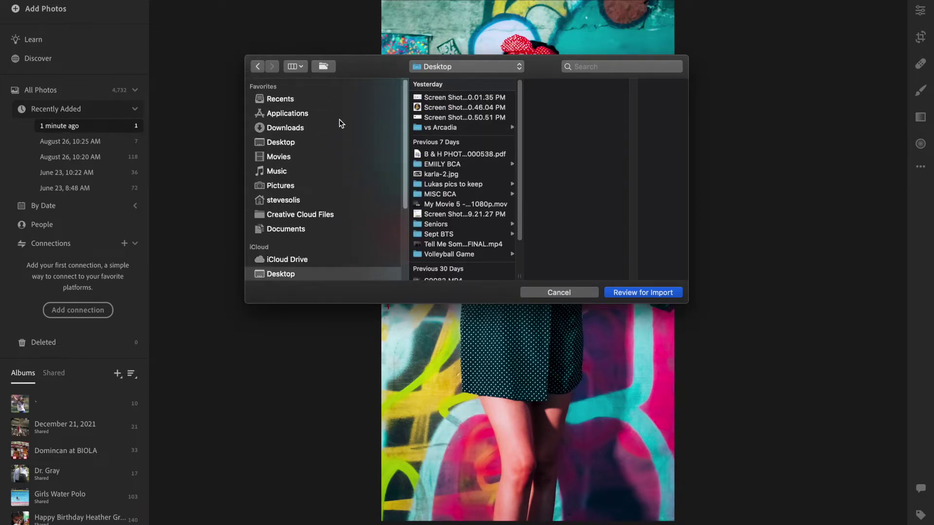
click(314, 128)
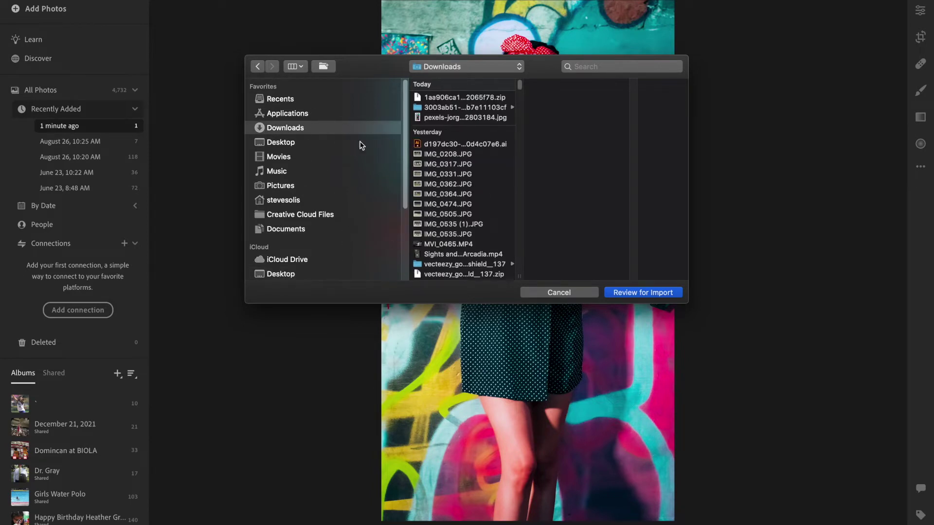
scroll(348, 223, down, 1)
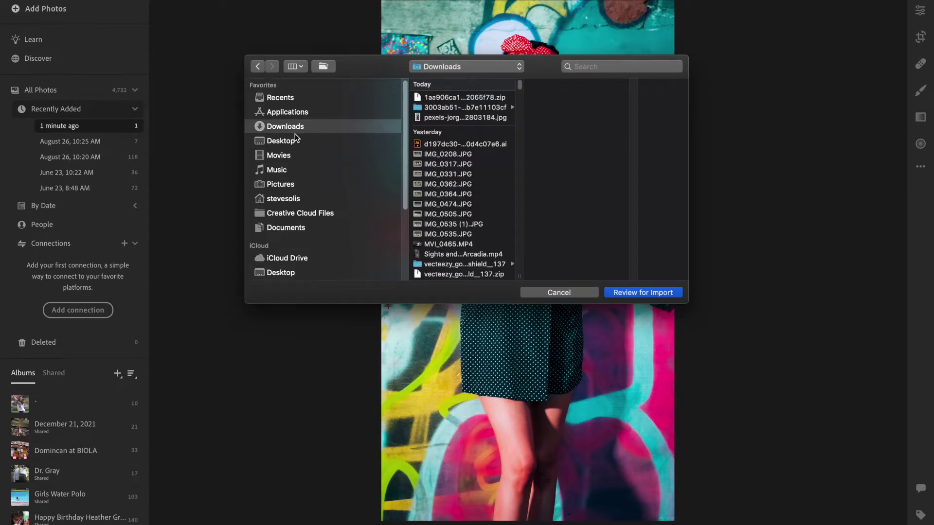
scroll(329, 243, down, 5)
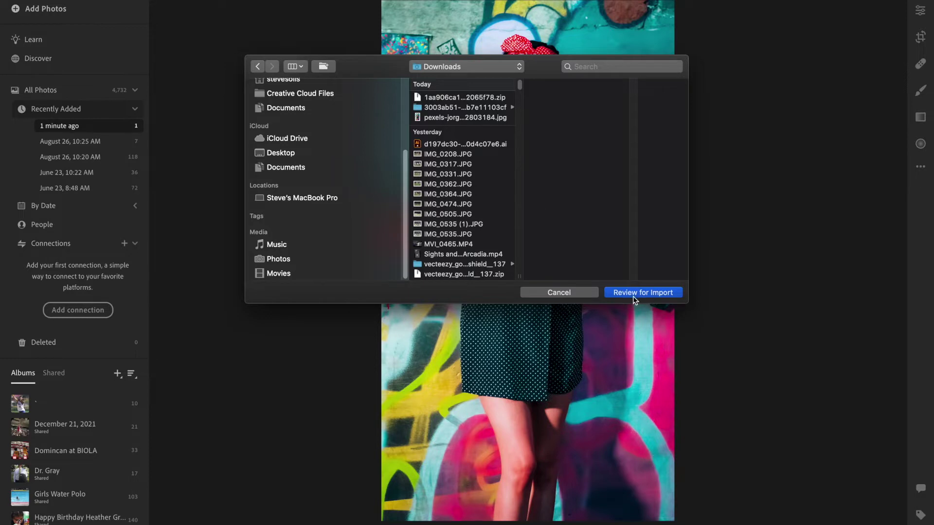
click(570, 294)
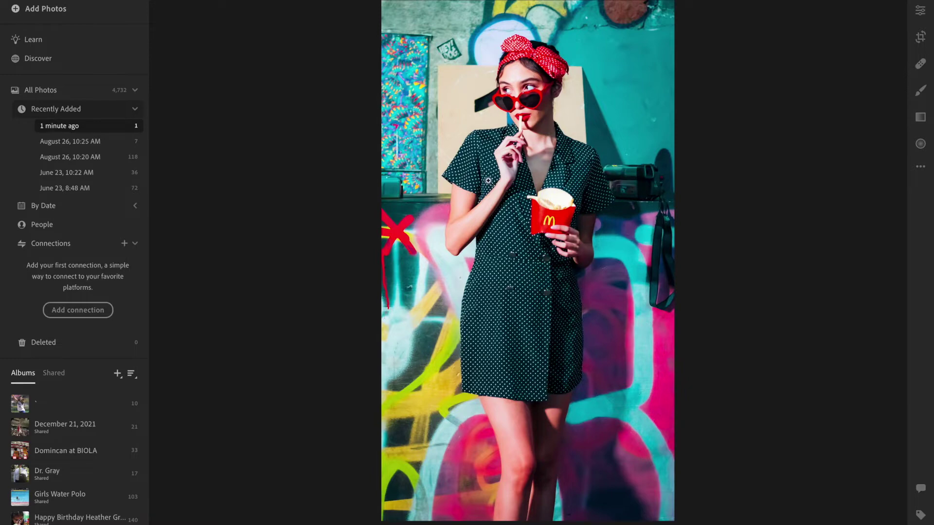
Step: Open the photo's edit settings, collapse the Light adjustments, and set the Color Mixer to adjust Saturation
click(920, 10)
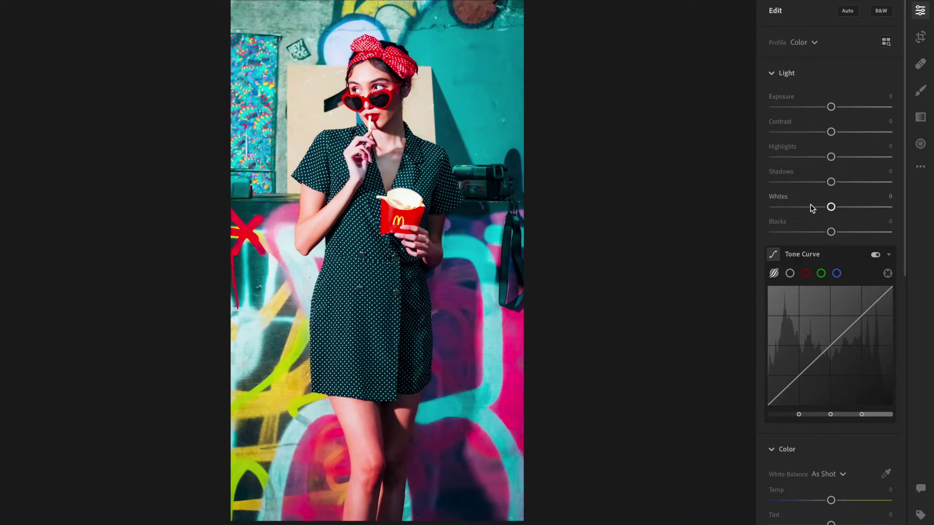
scroll(811, 205, down, 2)
scroll(810, 205, down, 2)
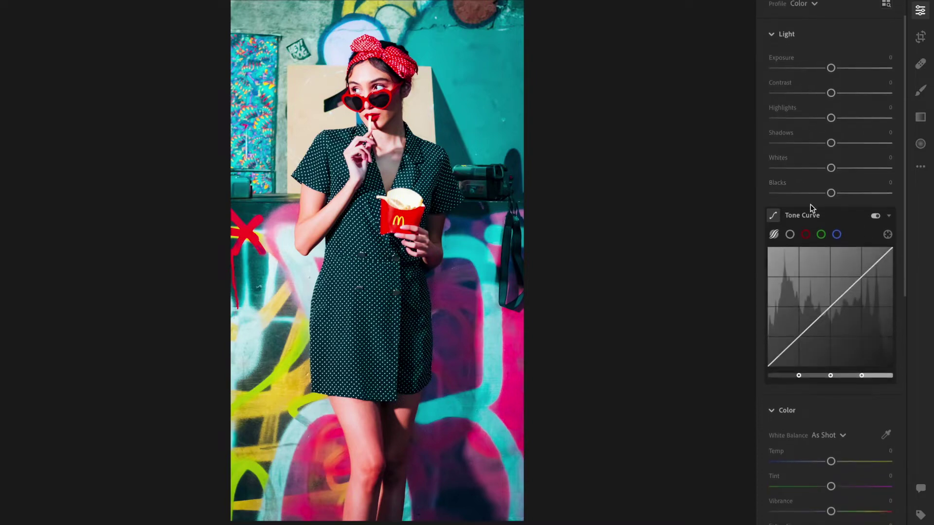
scroll(808, 200, up, 1)
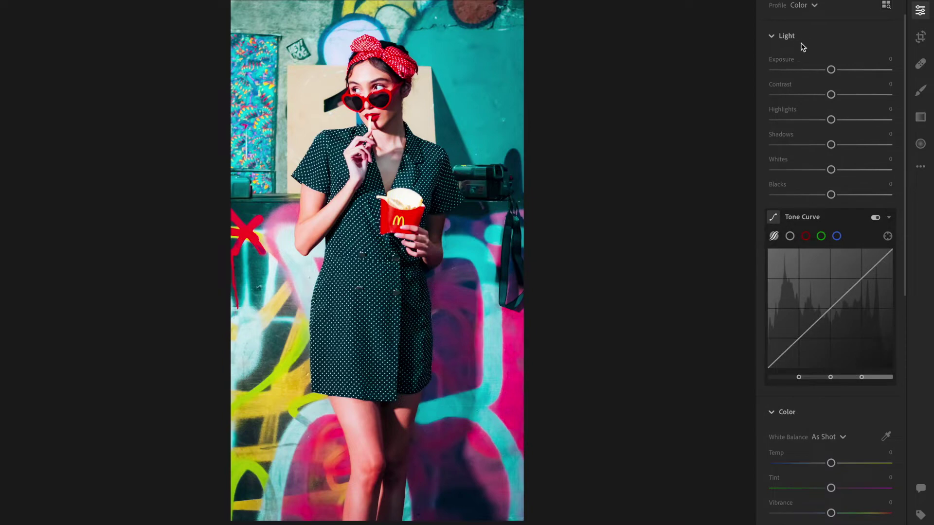
click(773, 38)
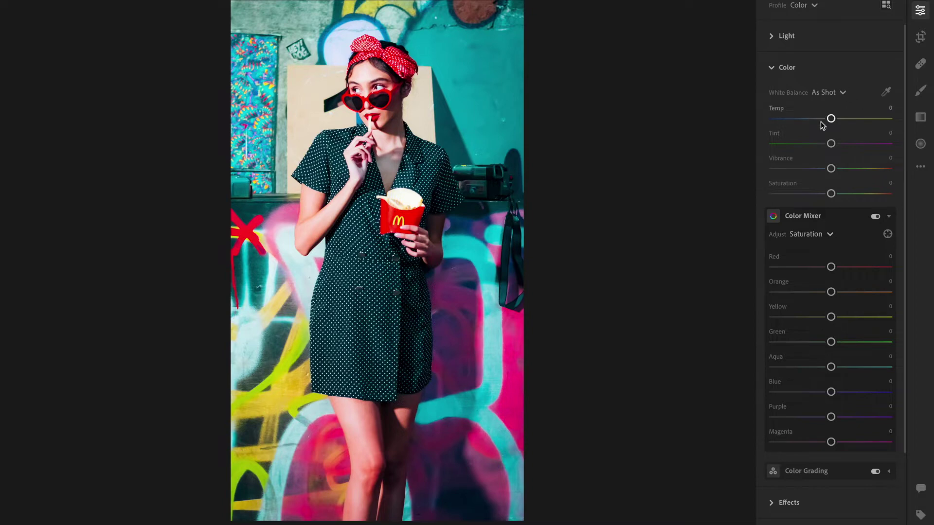
click(774, 70)
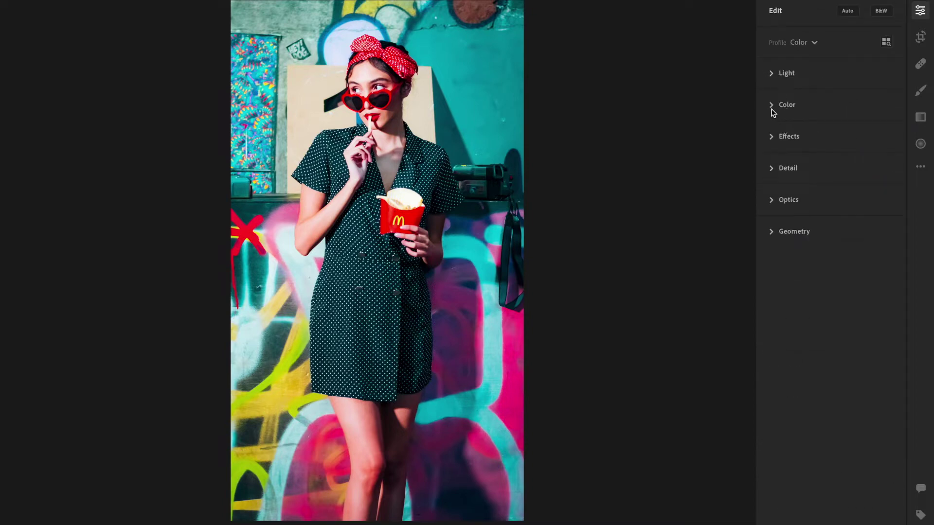
click(772, 108)
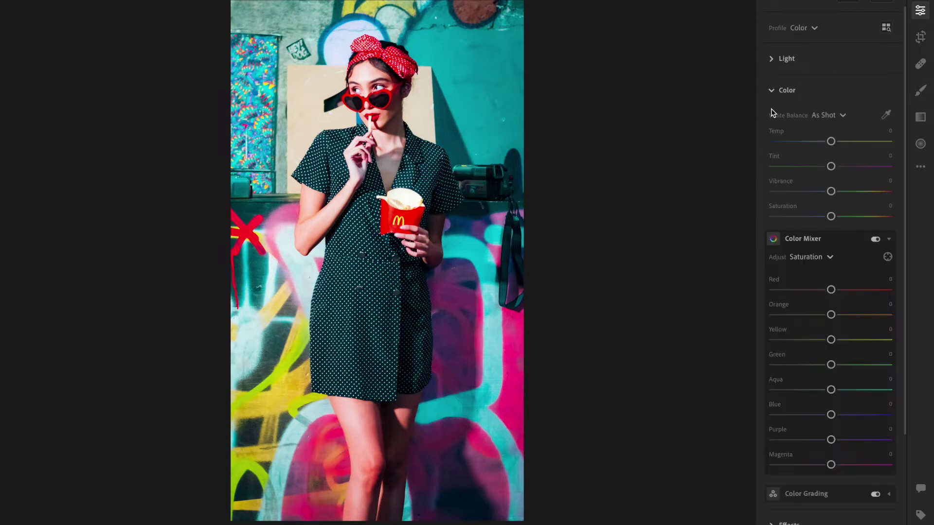
click(829, 261)
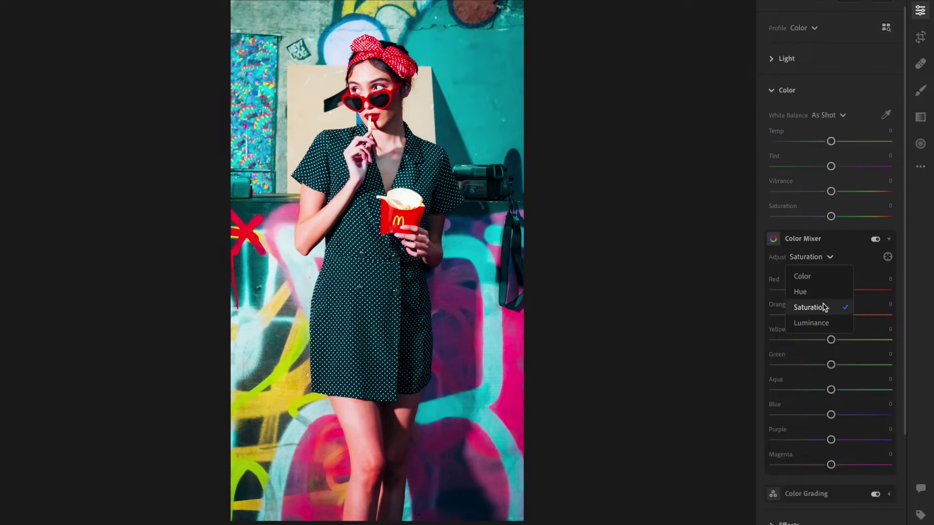
click(822, 306)
click(825, 257)
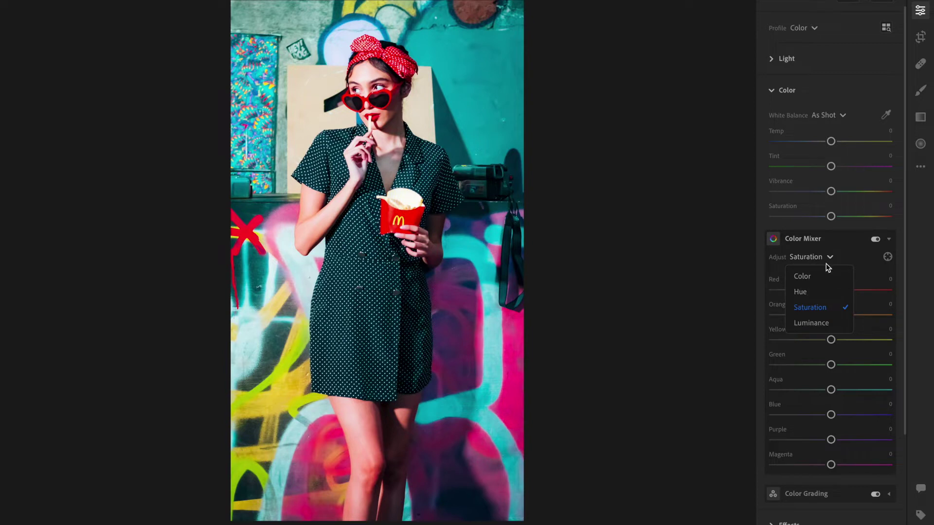
click(843, 307)
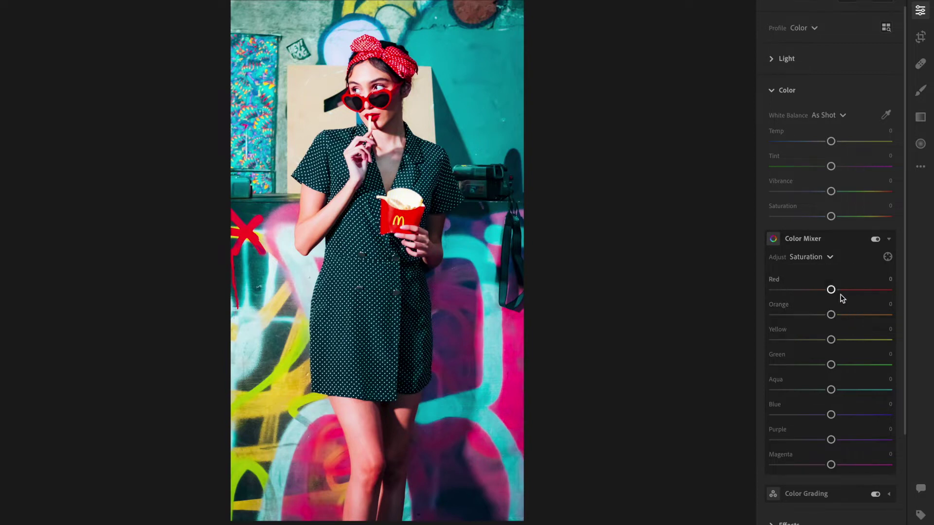
Step: Set the Color Mixer saturation of red, orange, yellow, green, aqua, blue, purple and magenta all to -100
scroll(835, 295, down, 1)
drag(831, 289, 766, 289)
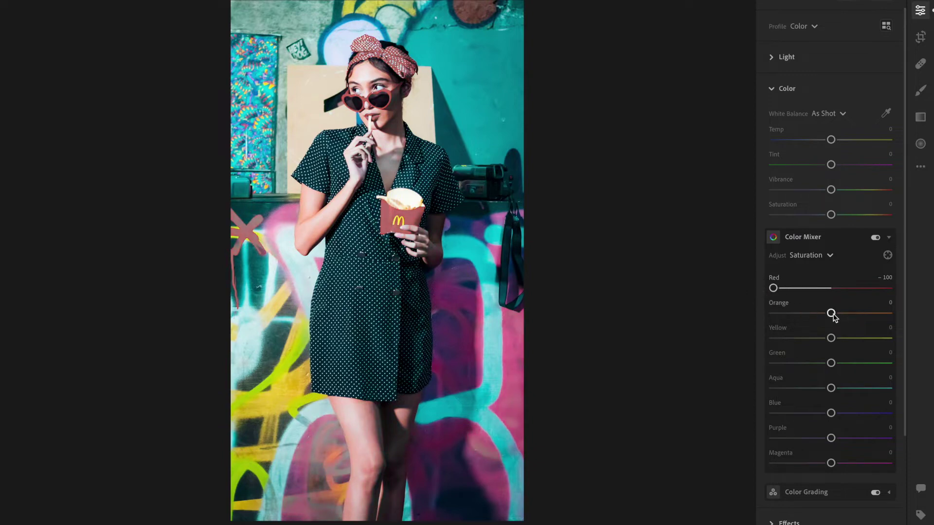
drag(833, 316, 753, 311)
drag(831, 338, 739, 337)
drag(831, 364, 754, 371)
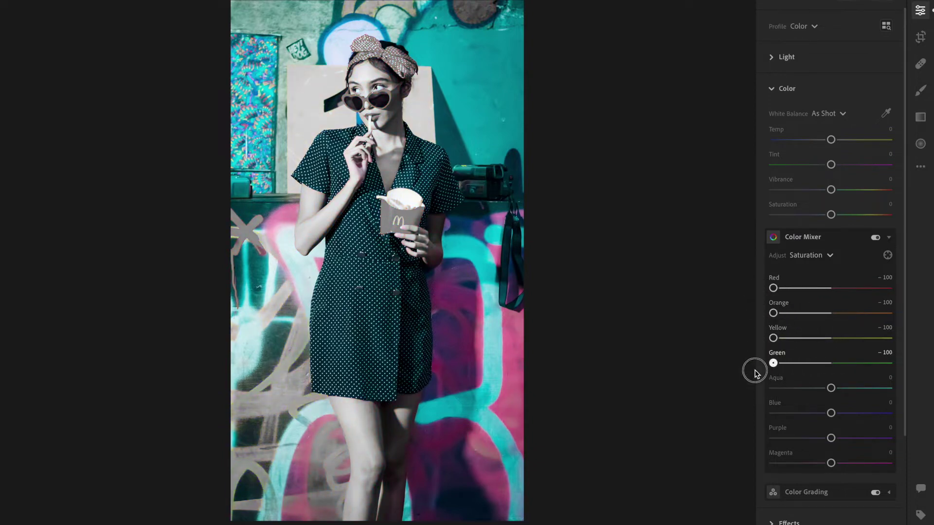
drag(827, 394, 752, 404)
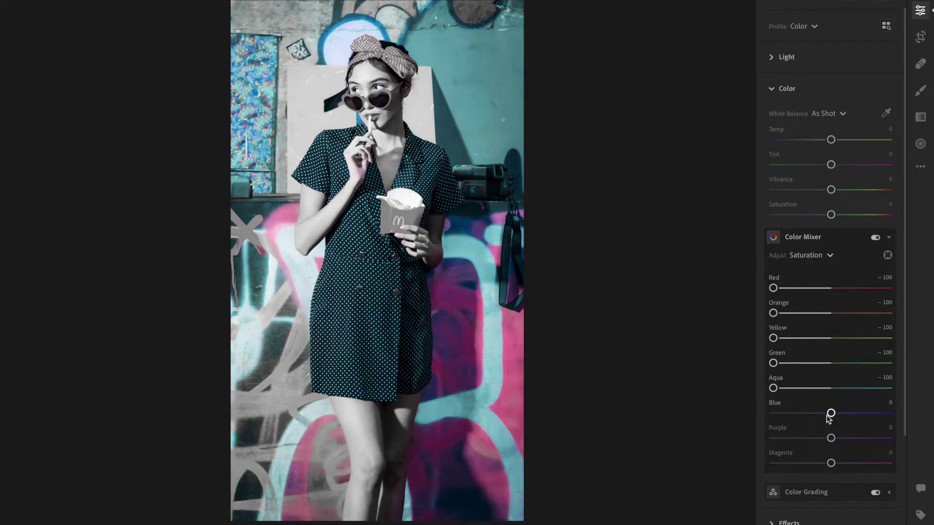
drag(830, 416, 742, 424)
drag(830, 439, 773, 442)
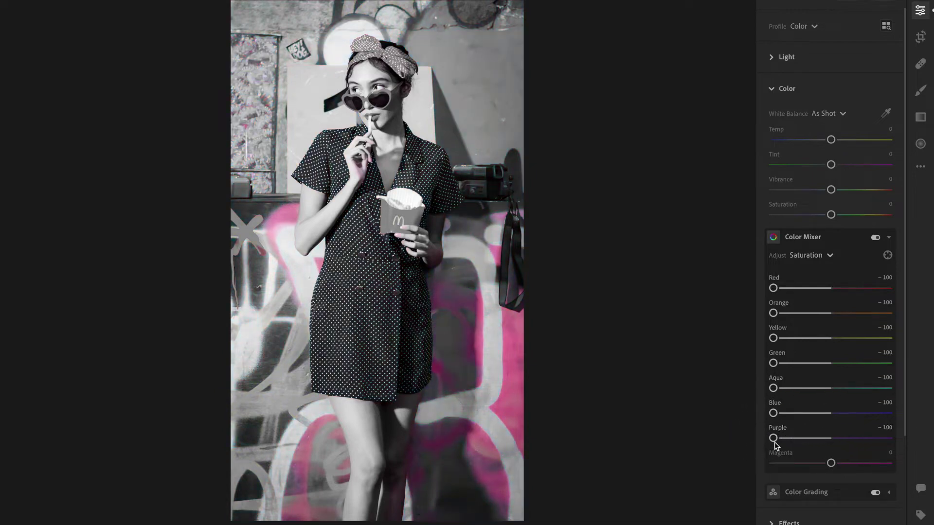
drag(831, 462, 750, 461)
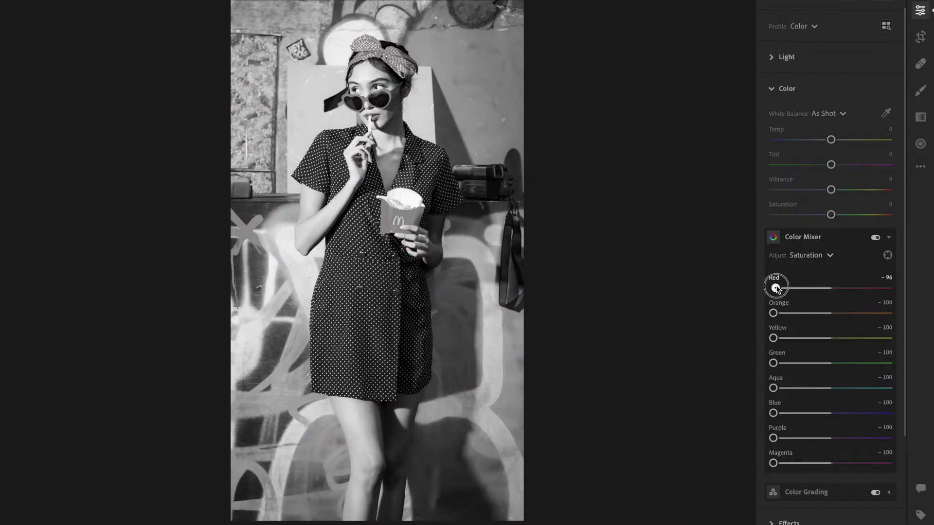
Step: Bring back the reds and skin tones by setting Color Mixer saturation to +6 for red, -21 for orange and -7 for magenta
drag(774, 288, 828, 288)
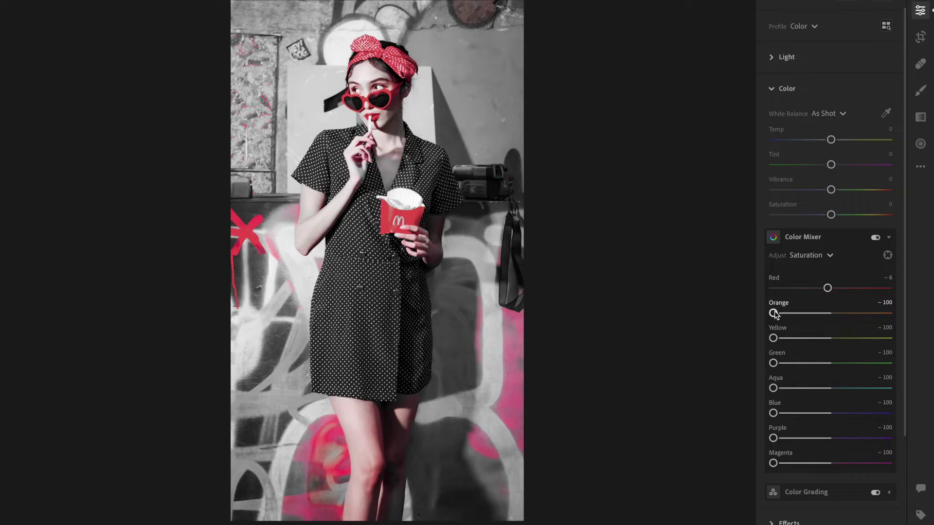
drag(774, 314, 816, 328)
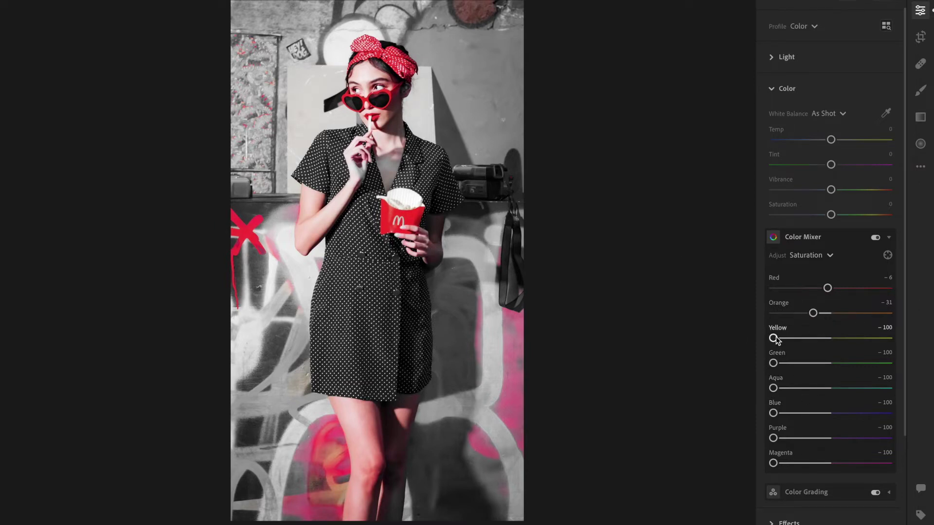
mouse_move(774, 339)
mouse_down()
mouse_move(834, 336)
mouse_move(759, 339)
mouse_up()
drag(774, 464, 827, 463)
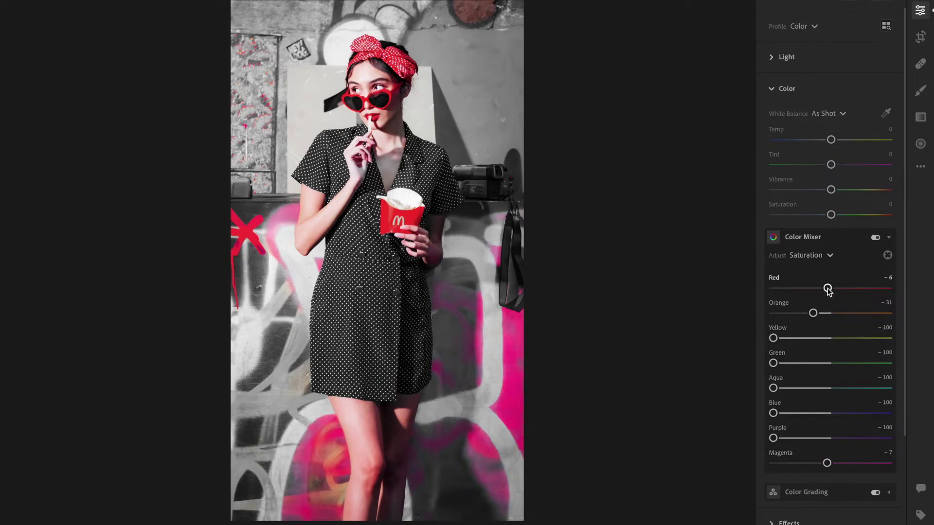
drag(827, 288, 819, 314)
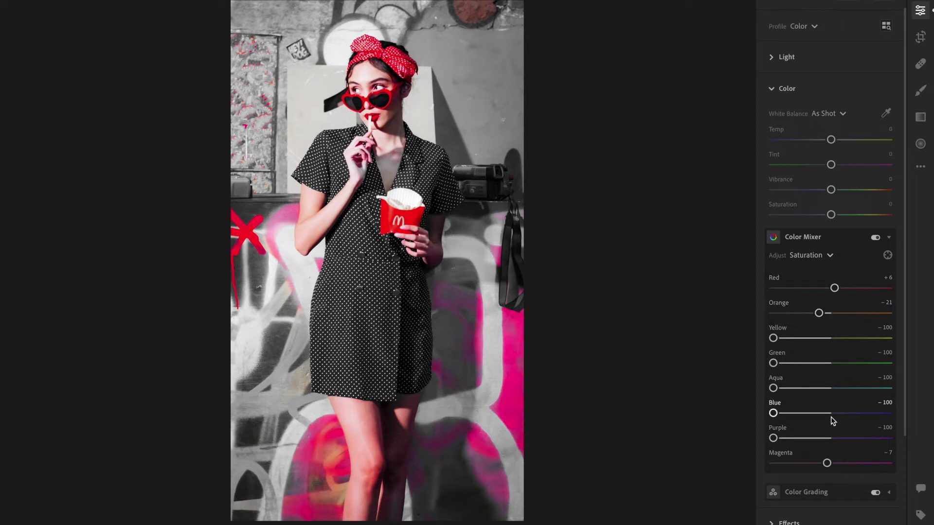
scroll(834, 390, up, 1)
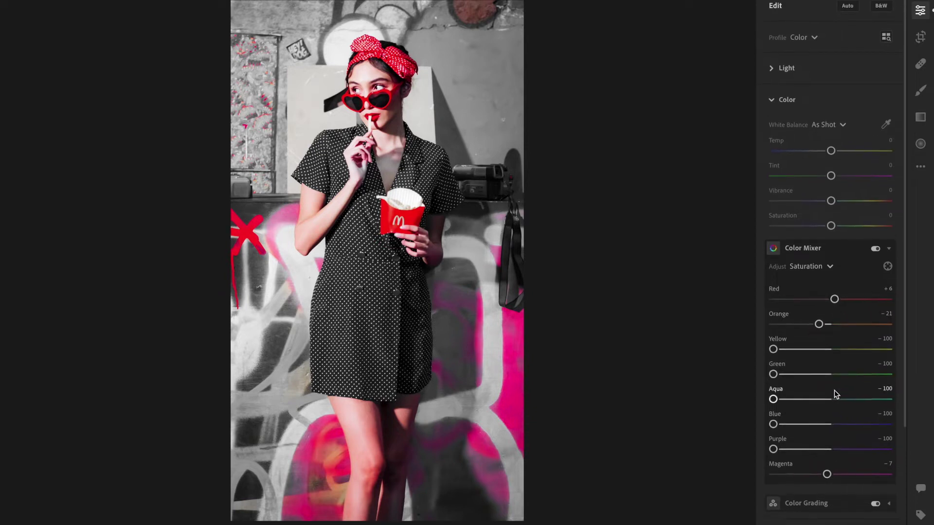
scroll(834, 390, down, 2)
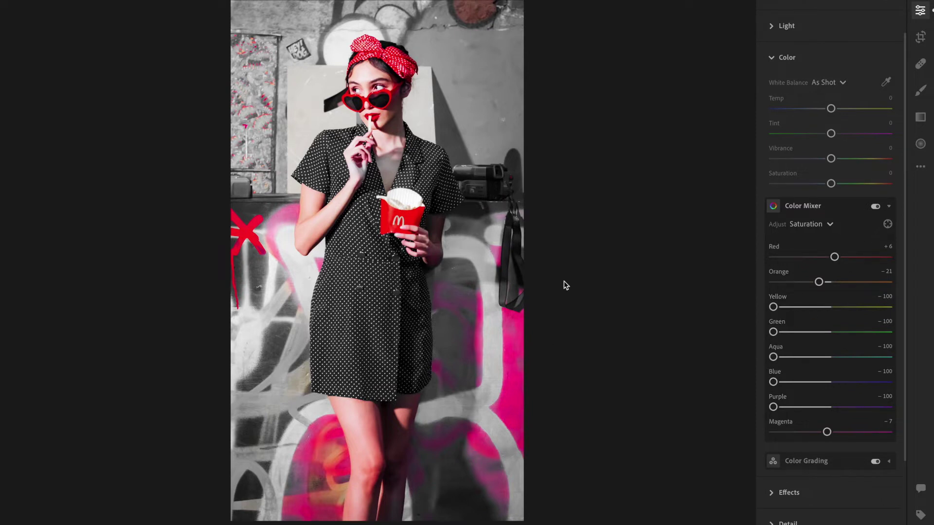
Step: Brush over the pink graffiti on the wall to the right of the woman with Saturation -100 and Exposure -0.08
click(920, 92)
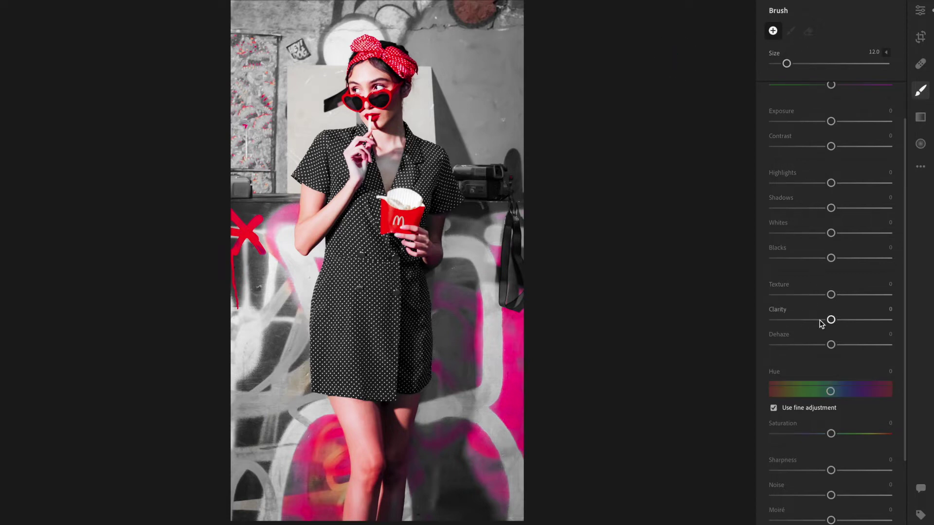
mouse_move(446, 63)
mouse_down()
mouse_move(516, 285)
mouse_move(519, 349)
mouse_up()
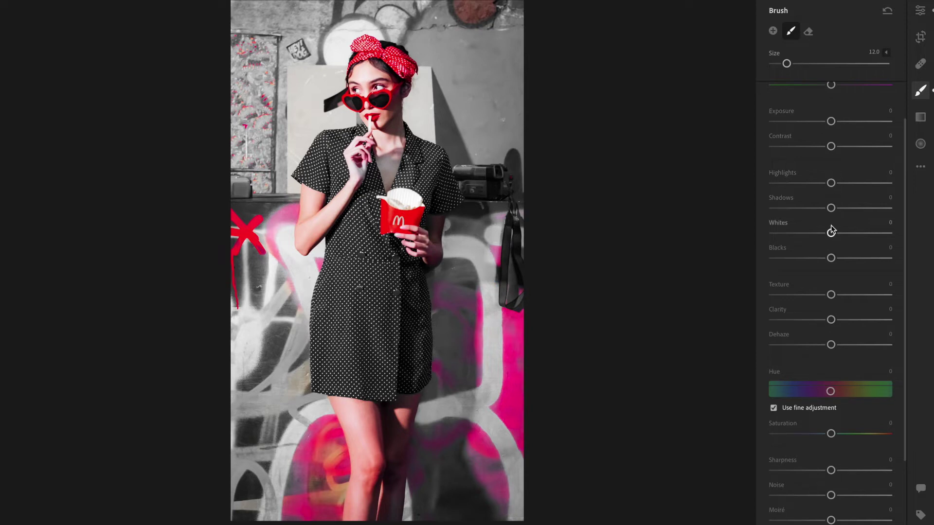
scroll(832, 323, down, 1)
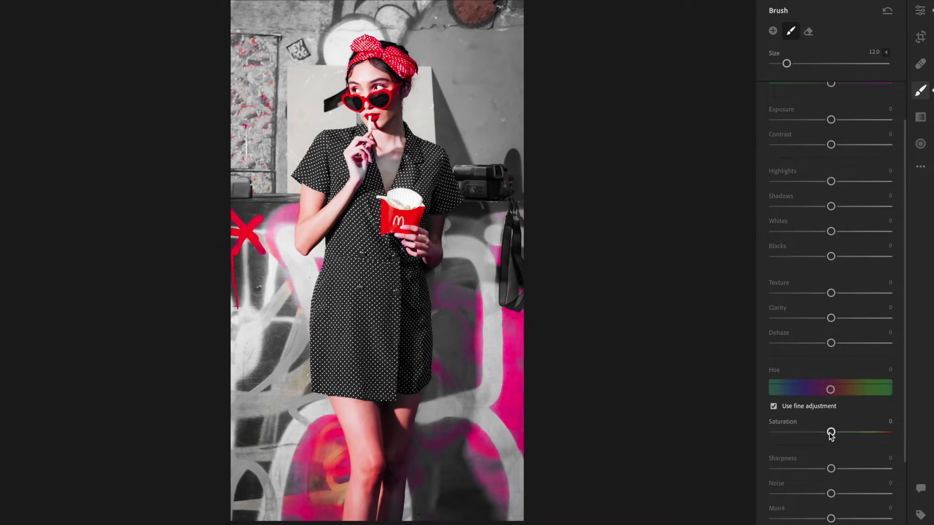
drag(831, 432, 761, 435)
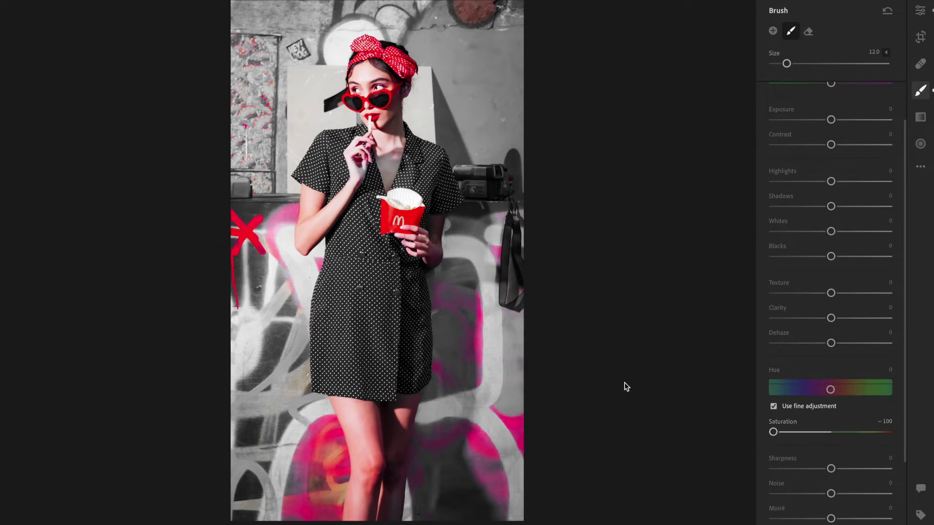
mouse_move(520, 379)
mouse_down()
mouse_move(521, 427)
mouse_move(469, 500)
mouse_move(483, 286)
mouse_move(501, 219)
mouse_move(470, 364)
mouse_up()
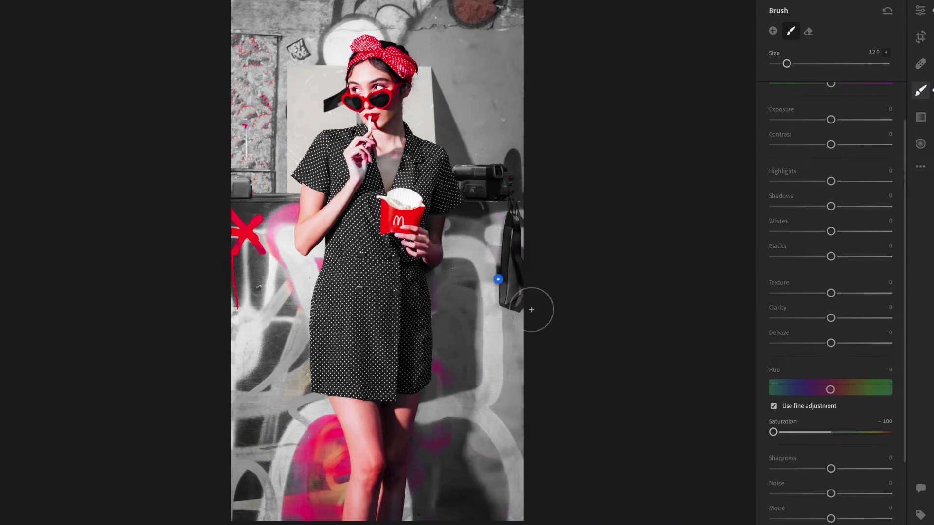
mouse_move(831, 119)
mouse_down()
mouse_move(878, 119)
mouse_move(775, 120)
mouse_move(859, 121)
mouse_move(830, 127)
mouse_up()
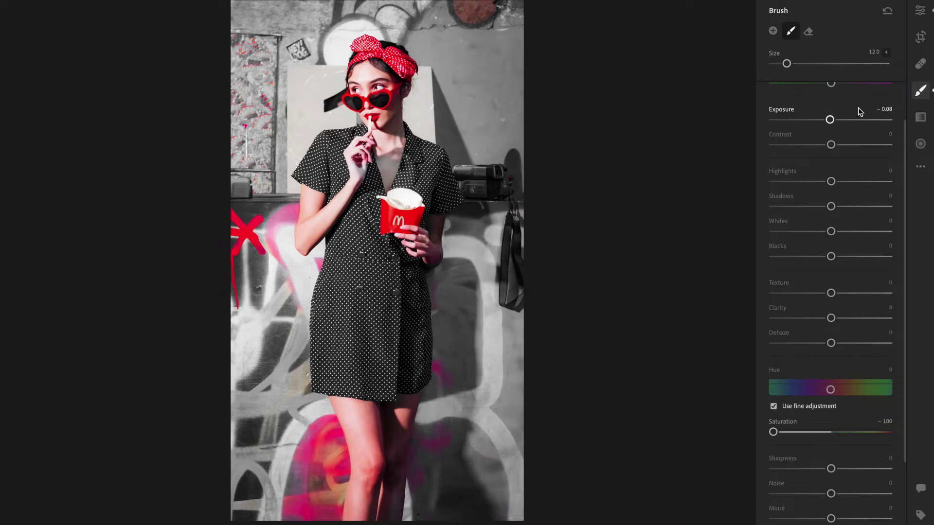
Step: Reset the brush Exposure to 0 and paint the pink graffiti around the woman's legs, and the legs themselves, to black and white
click(888, 112)
text(0)
key(Return)
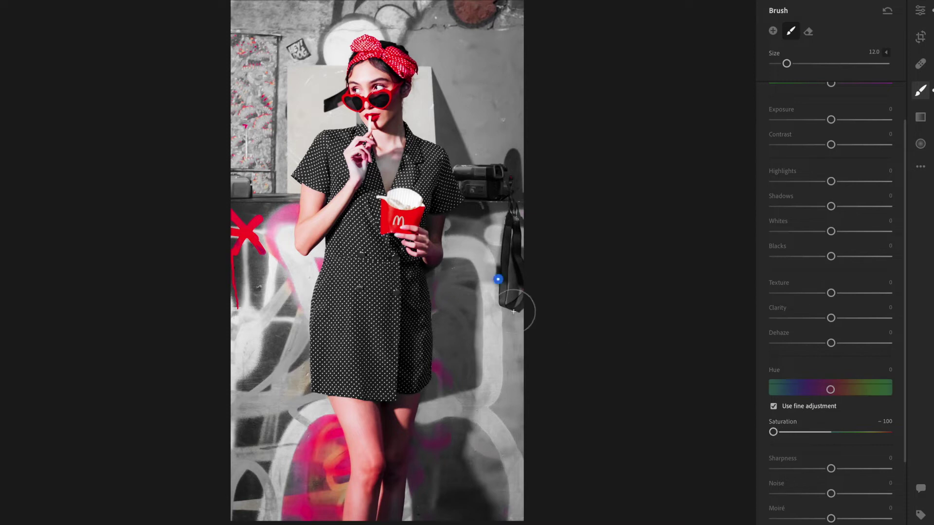
mouse_move(452, 410)
mouse_down()
mouse_move(438, 442)
mouse_move(413, 388)
mouse_move(382, 490)
mouse_move(379, 438)
mouse_move(336, 482)
mouse_move(311, 472)
mouse_move(382, 420)
mouse_move(358, 389)
mouse_move(357, 334)
mouse_move(360, 362)
mouse_up()
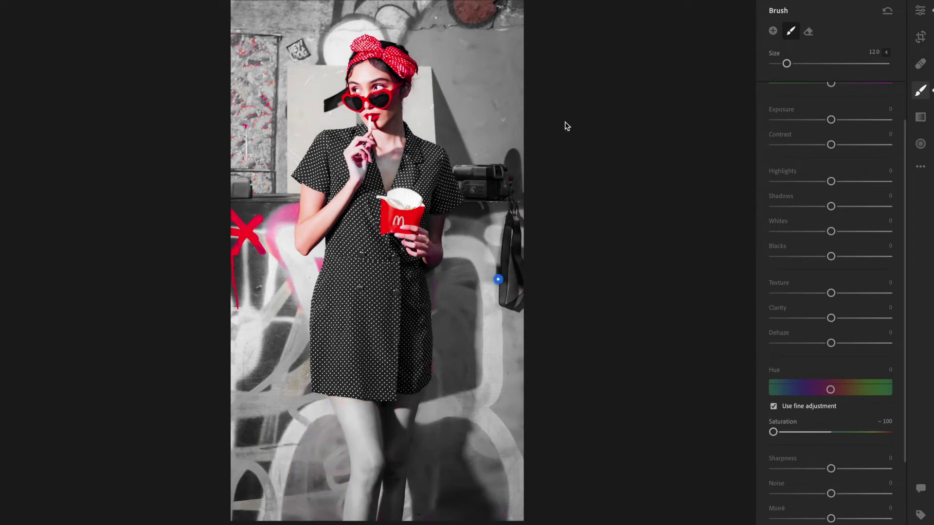
Step: Brush the color out of the red X, the neighboring pink graffiti, the bent arm beside it and the remaining lower wall tints
mouse_move(244, 228)
mouse_down()
mouse_move(226, 244)
mouse_move(234, 233)
mouse_move(240, 282)
mouse_move(282, 204)
mouse_up()
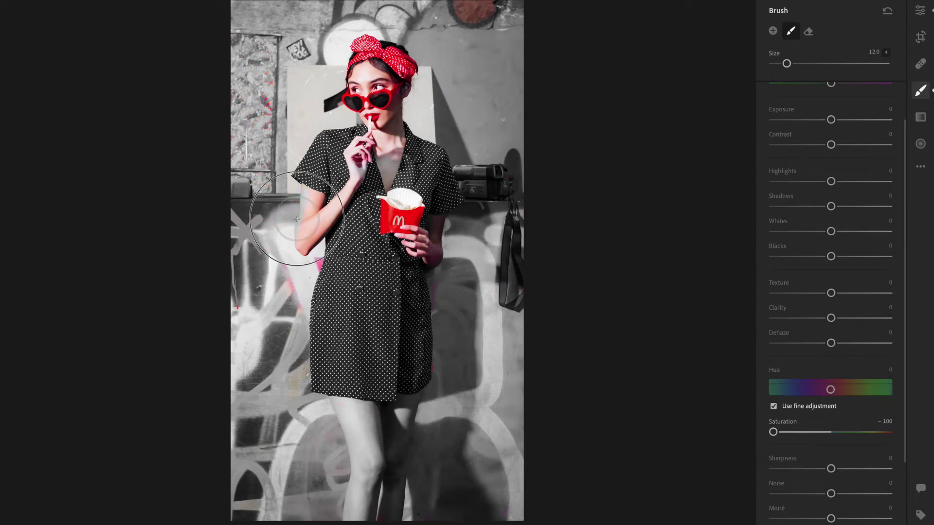
mouse_move(297, 219)
mouse_down()
mouse_move(254, 258)
mouse_move(332, 253)
mouse_move(331, 235)
mouse_up()
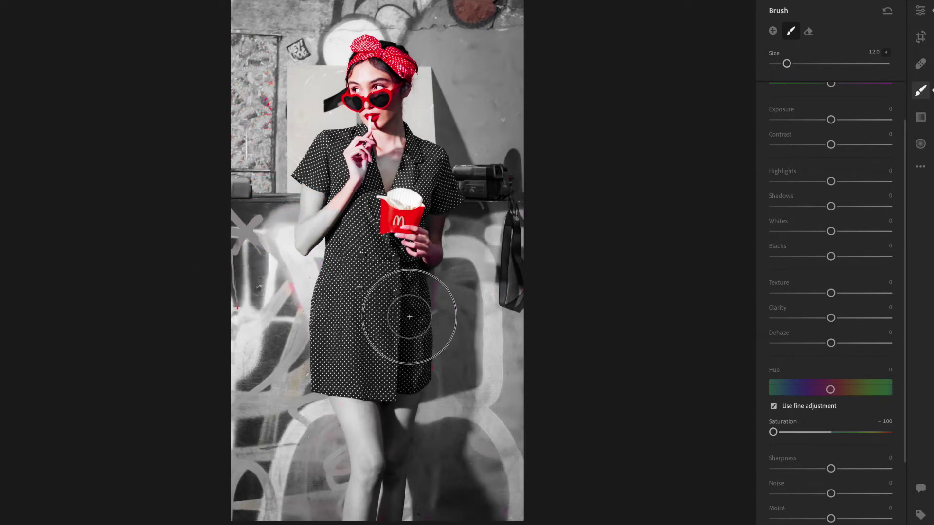
mouse_move(410, 316)
mouse_down()
mouse_move(339, 308)
mouse_move(401, 452)
mouse_move(349, 489)
mouse_up()
Step: Reduce the brush size to 6 and desaturate the reddish marks on the upper wall and the skin of the raised hand and neck
key(bracketleft)
key(bracketleft)
key(bracketleft)
key(bracketleft)
key(bracketleft)
key(bracketleft)
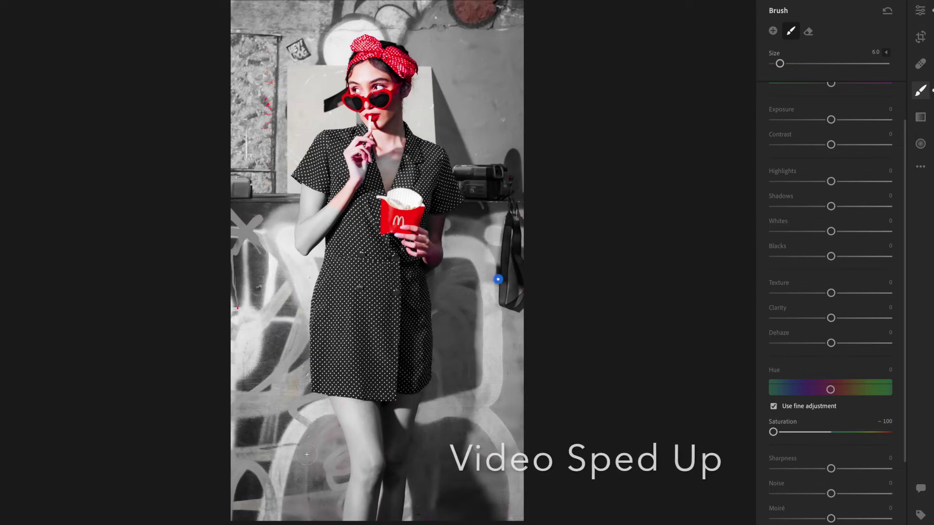
drag(475, 12, 445, 28)
drag(267, 78, 258, 112)
mouse_move(358, 156)
mouse_down()
mouse_move(403, 178)
mouse_move(389, 134)
mouse_up()
key(super+equal)
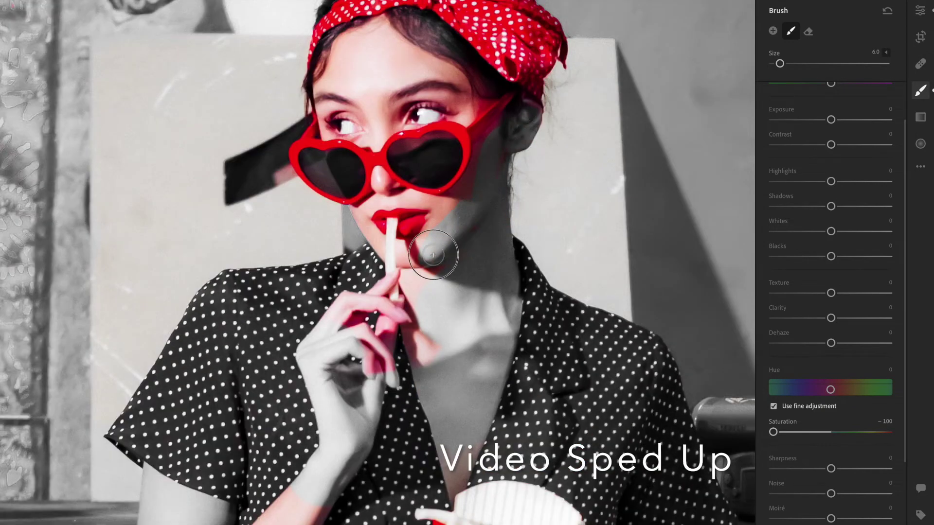
drag(434, 255, 344, 349)
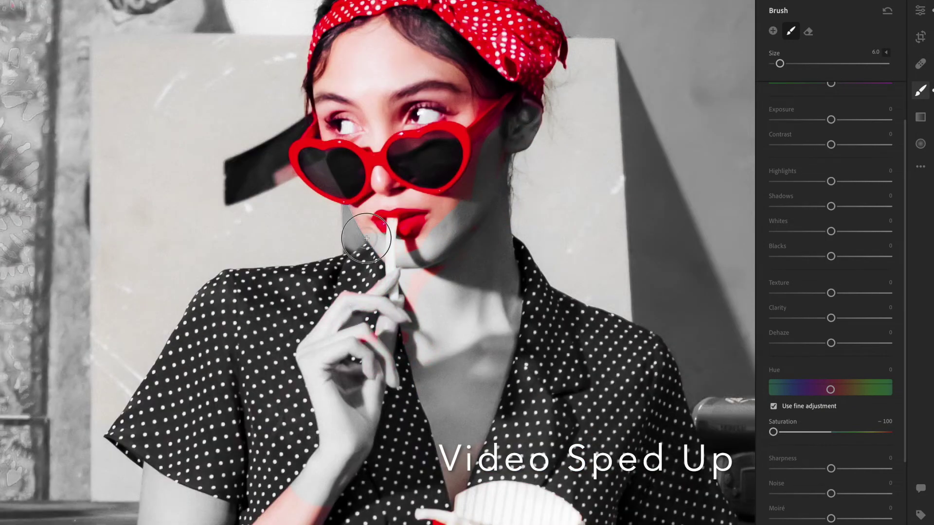
Step: Brush the color out of the facial skin around the sunglasses' temple arm, the cheek and the neck, keeping the red frames and headband
drag(459, 210, 510, 153)
mouse_move(461, 48)
mouse_down()
mouse_move(346, 38)
mouse_move(457, 67)
mouse_move(379, 90)
mouse_move(452, 78)
mouse_move(338, 80)
mouse_move(421, 108)
mouse_move(325, 118)
mouse_move(330, 129)
mouse_move(373, 137)
mouse_move(482, 99)
mouse_up()
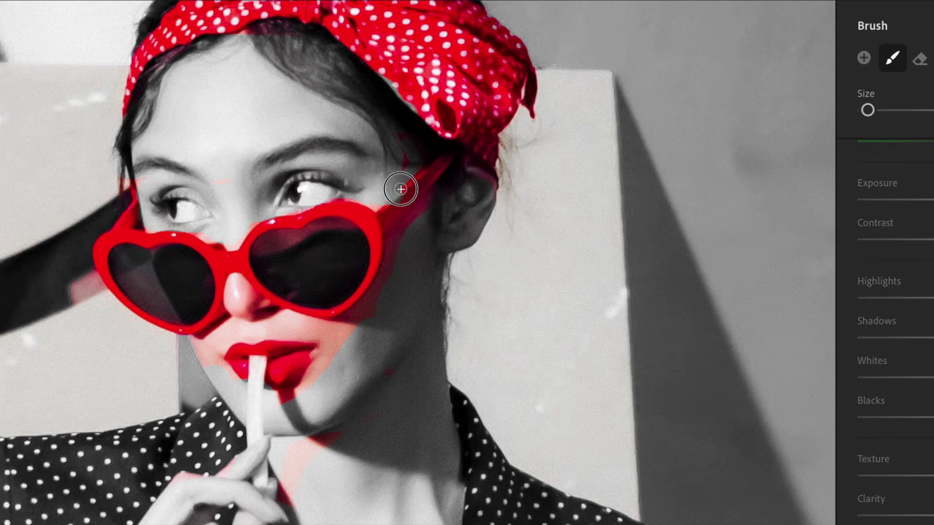
mouse_move(400, 189)
mouse_down()
mouse_move(400, 129)
mouse_move(445, 152)
mouse_up()
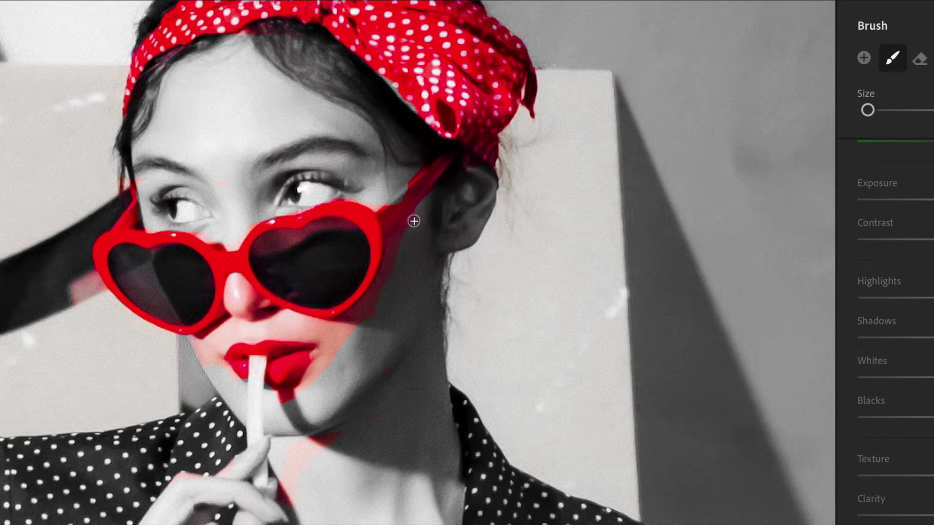
mouse_move(413, 221)
mouse_down()
mouse_move(343, 335)
mouse_move(292, 481)
mouse_up()
Step: Desaturate the pink tint on the dark strip beside the sunglasses and the skin around the nose and lips, keeping the lips red
key(])
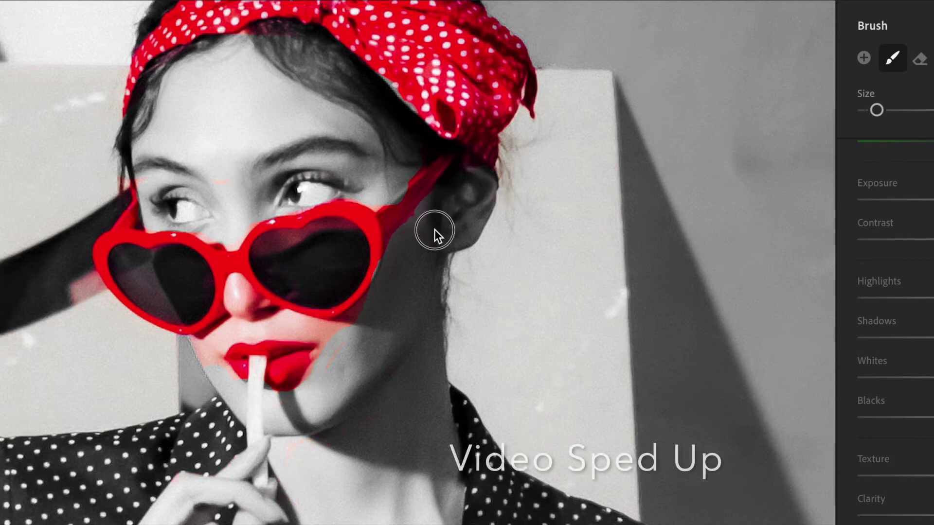
drag(87, 287, 92, 371)
key([)
mouse_move(356, 329)
mouse_down()
mouse_move(234, 294)
mouse_move(211, 337)
mouse_up()
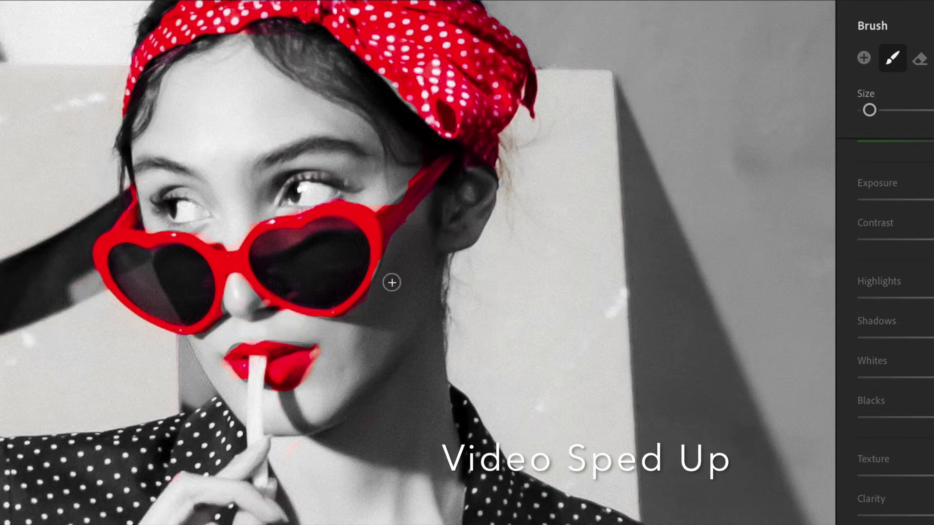
Step: Desaturate the hand holding the red fries carton, the fries inside it and the tinted wall patch beside the dress hem
key(z)
key(z)
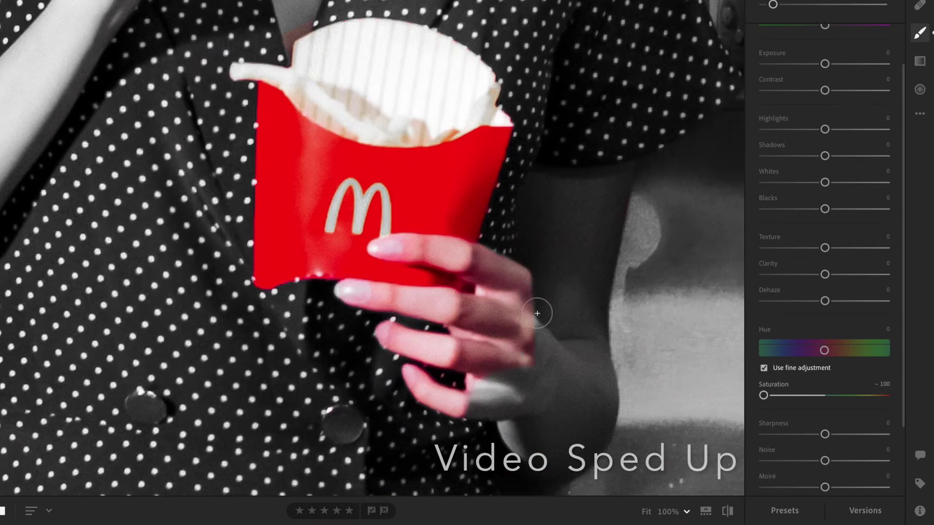
mouse_move(537, 313)
mouse_down()
mouse_move(427, 382)
mouse_move(506, 327)
mouse_move(500, 271)
mouse_move(453, 305)
mouse_move(348, 288)
mouse_move(463, 265)
mouse_move(381, 244)
mouse_move(490, 254)
mouse_move(454, 262)
mouse_move(396, 246)
mouse_move(496, 270)
mouse_up()
key([)
key(])
key(])
click(443, 127)
key(z)
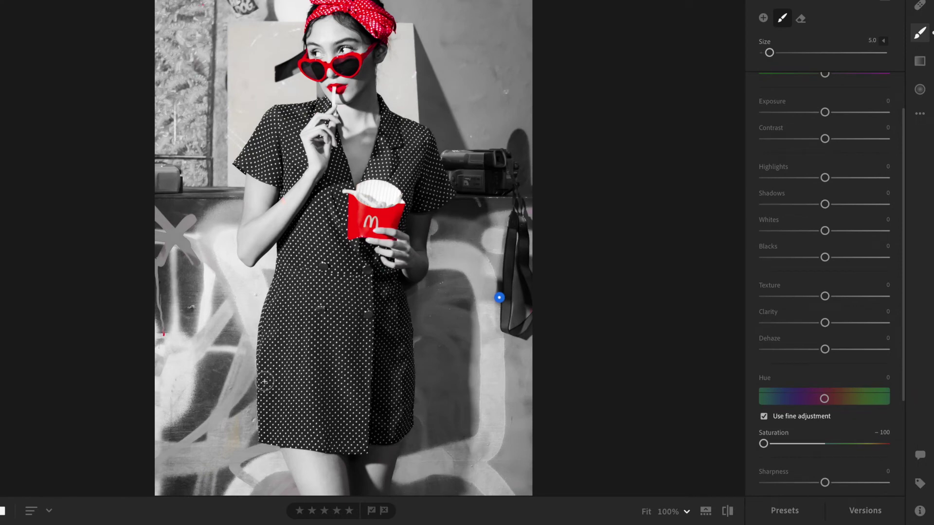
mouse_move(245, 399)
mouse_down()
mouse_move(253, 431)
mouse_move(243, 463)
mouse_up()
Step: Touch up the edges of the red sunglasses with a smaller brush at Saturation -100 and switch to the eraser
key(z)
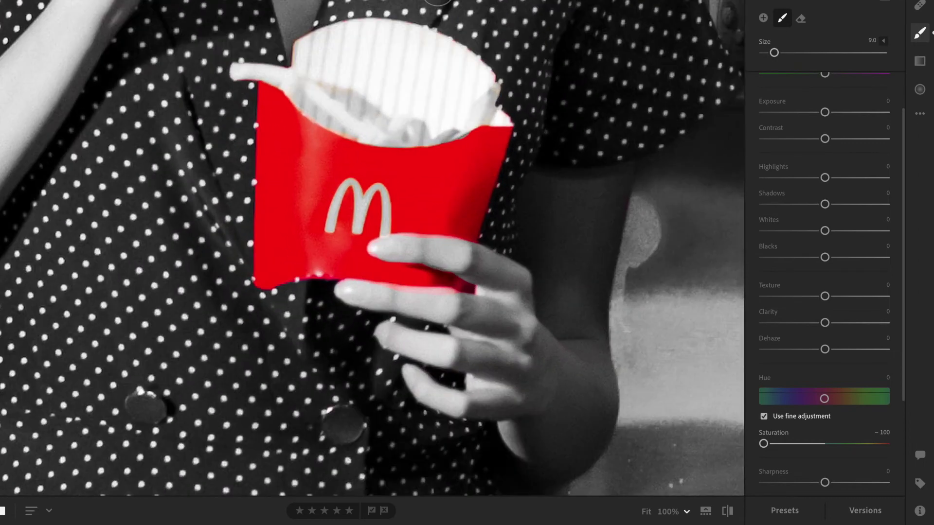
drag(428, 7, 388, 263)
drag(380, 132, 385, 277)
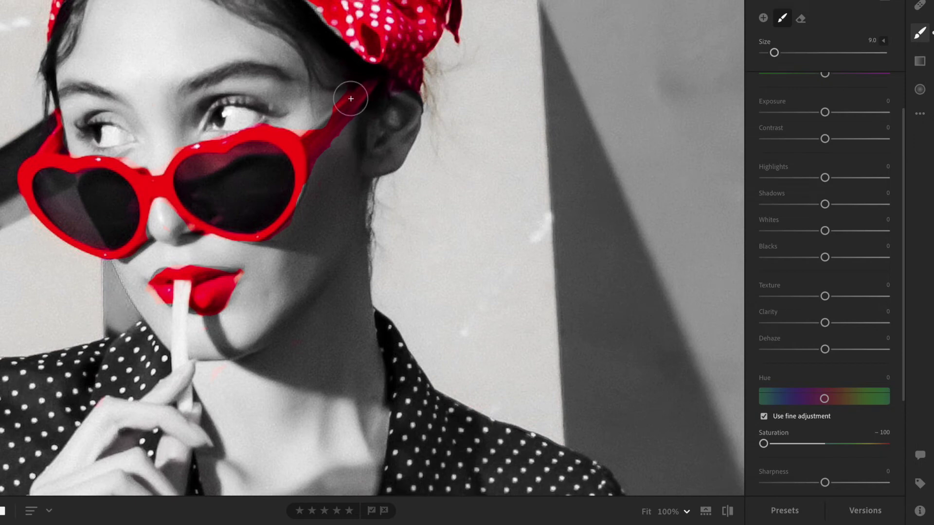
key(bracketleft)
key(bracketleft)
mouse_move(763, 443)
mouse_down()
mouse_move(779, 443)
mouse_move(758, 441)
mouse_up()
click(801, 21)
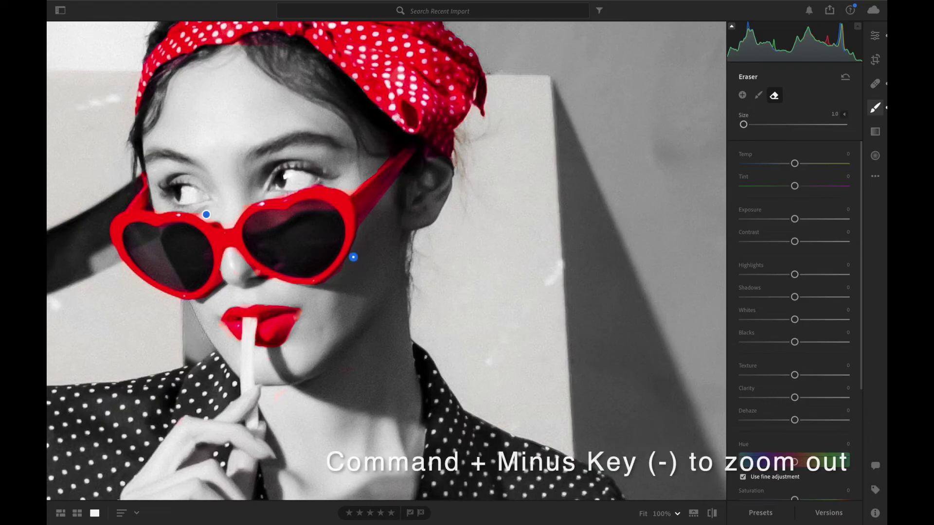
Step: Fit the whole photo in view and finish the current brush adjustment
key(super+0)
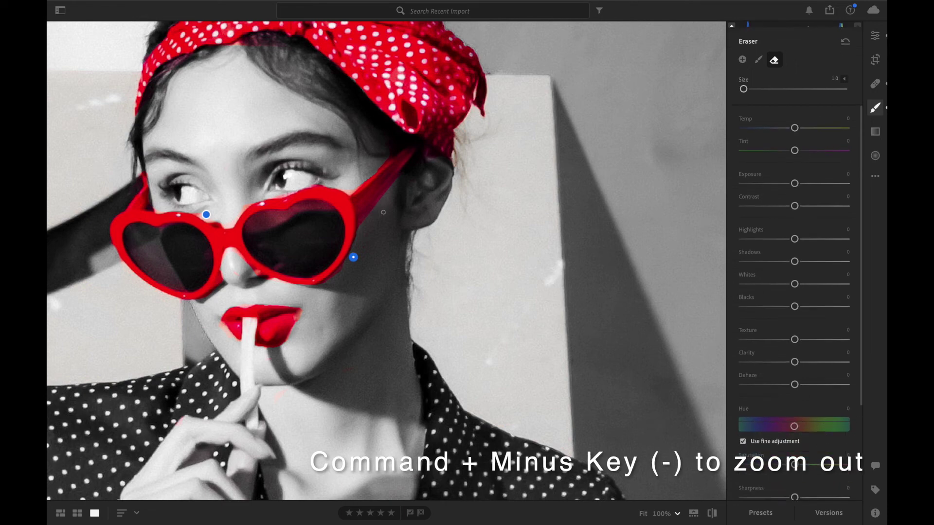
key(super+minus)
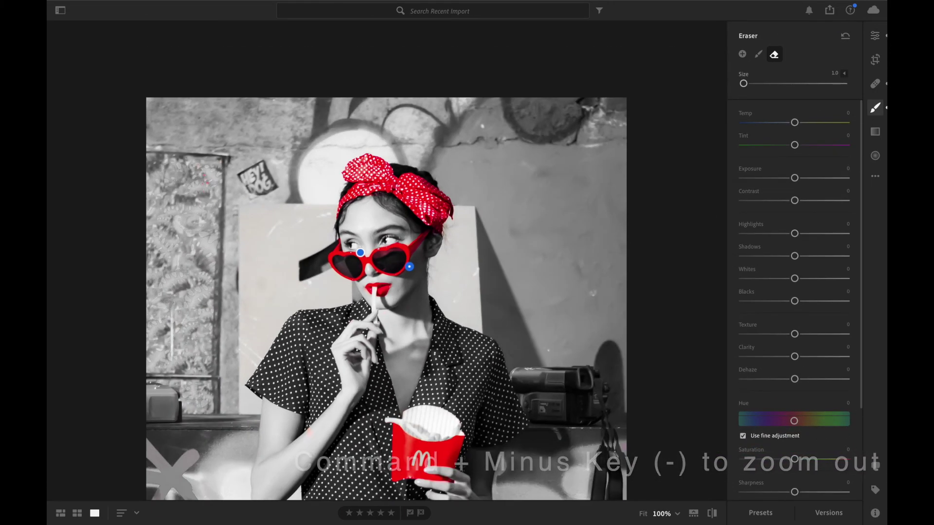
key(super+minus)
key(super+minus)
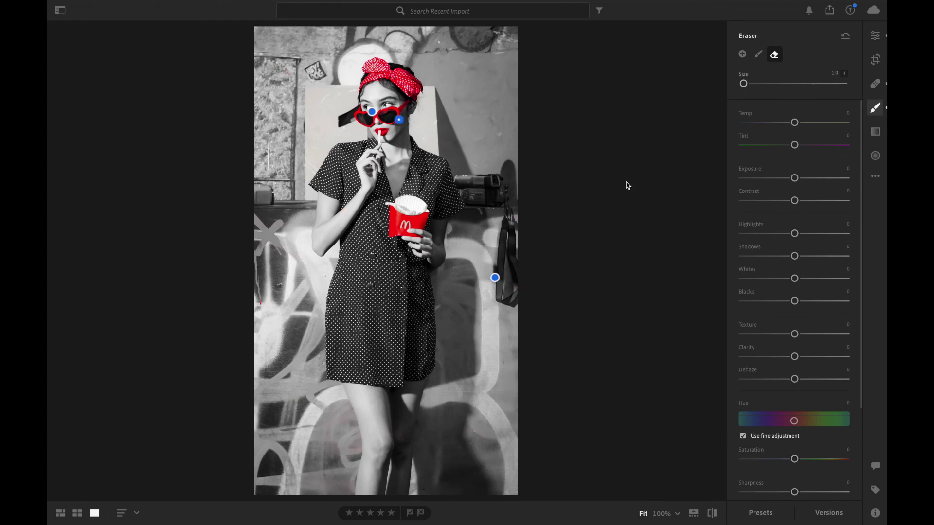
key(Escape)
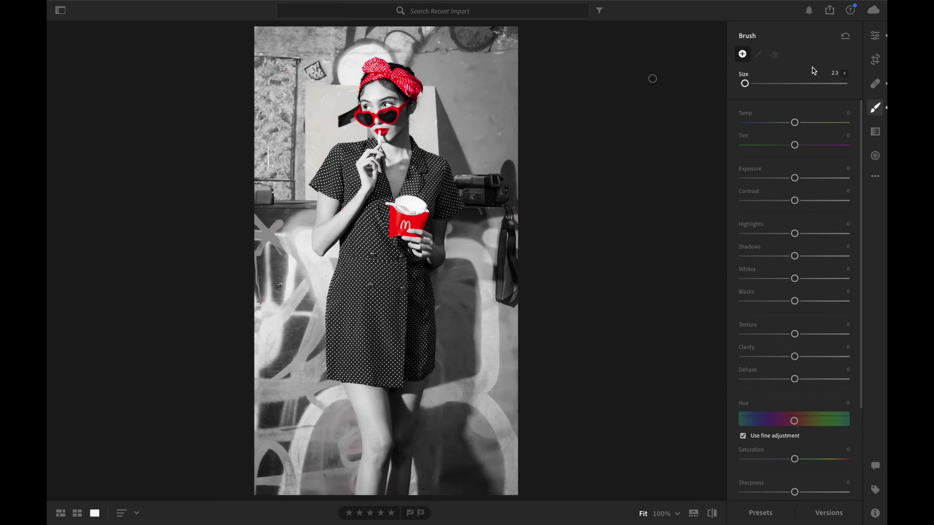
Step: Return to the edit settings, collapse them, and check the cloud sync status
click(880, 36)
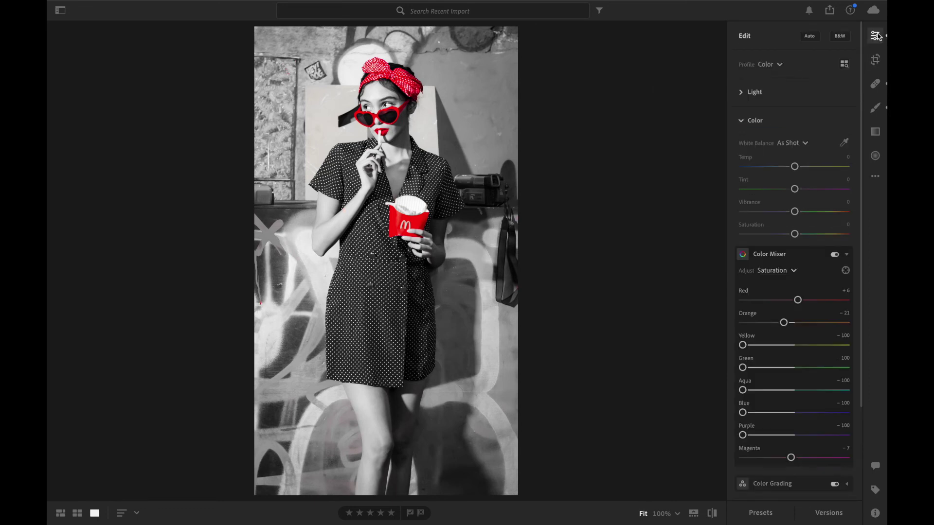
click(879, 39)
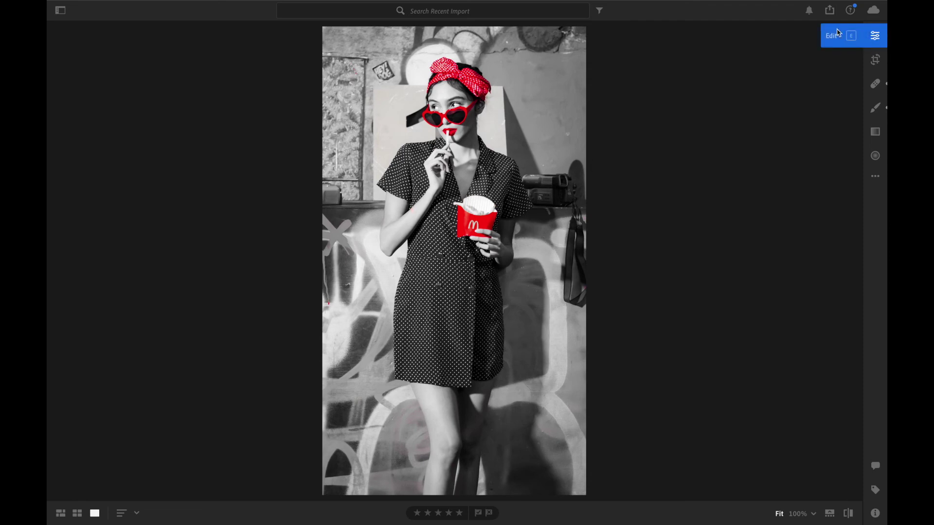
click(874, 11)
click(714, 87)
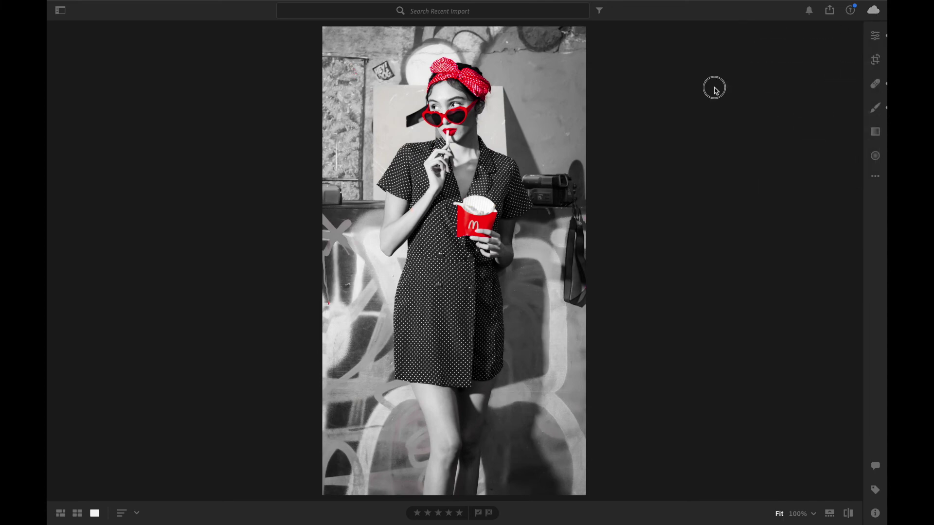
Step: Export the photo as JPG (Large) into a new Desktop folder named COLOR SPLASH
click(830, 11)
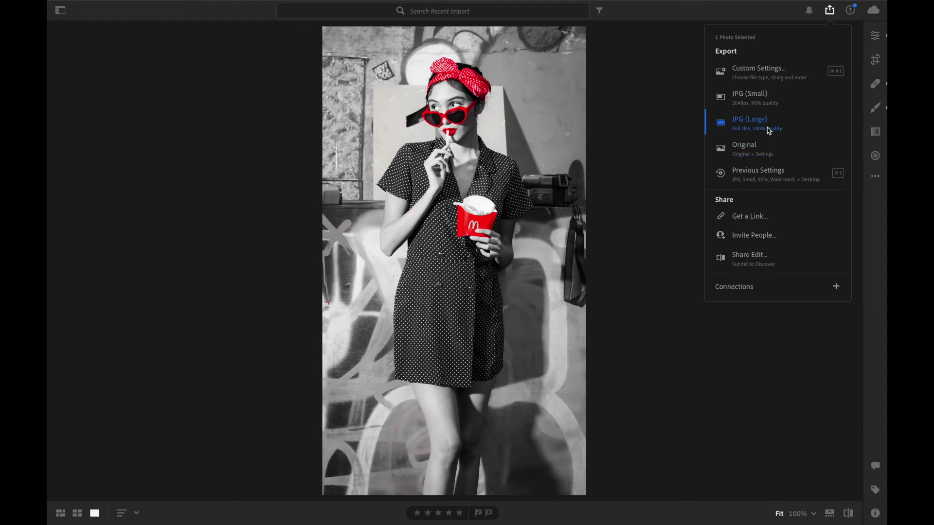
click(740, 124)
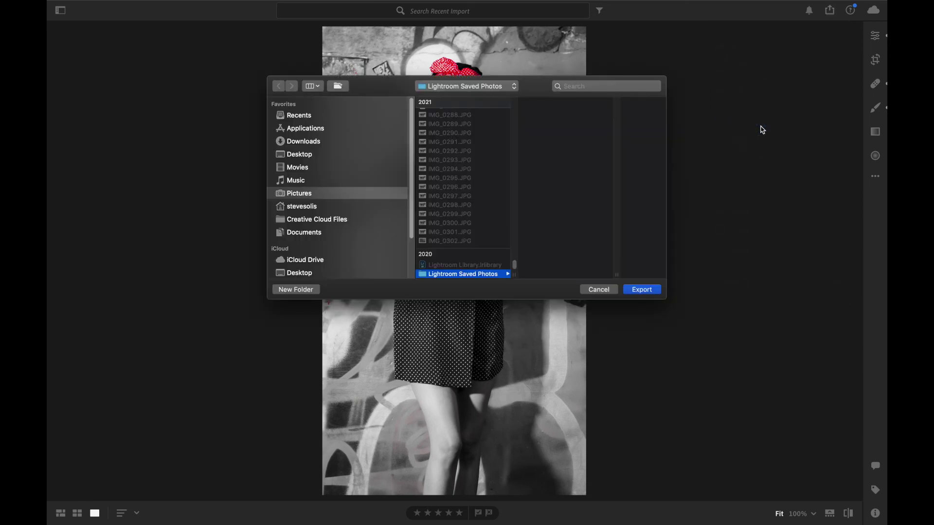
click(334, 156)
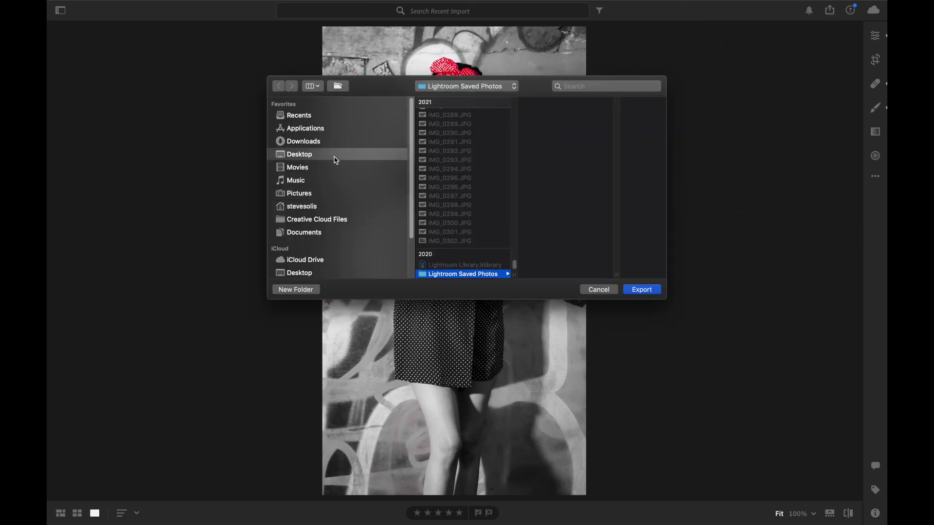
click(317, 289)
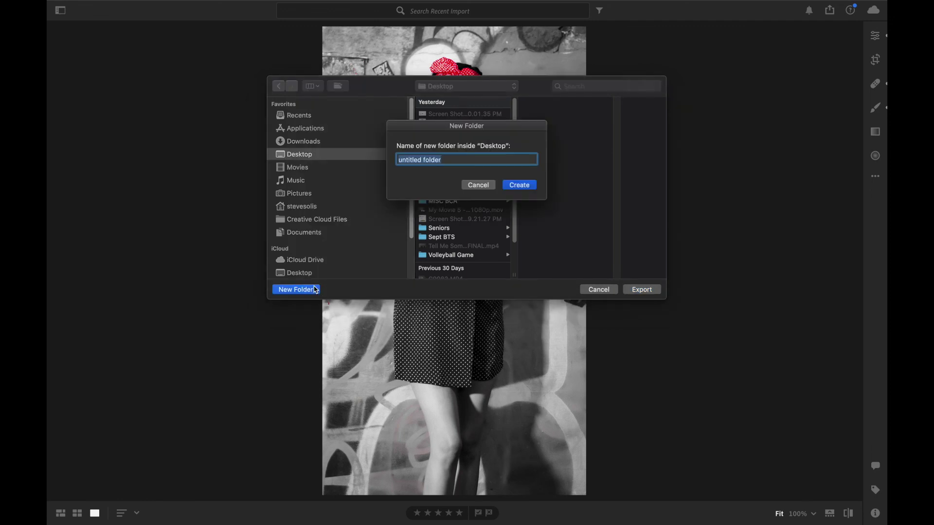
text(COLOR SPLASH)
key(Return)
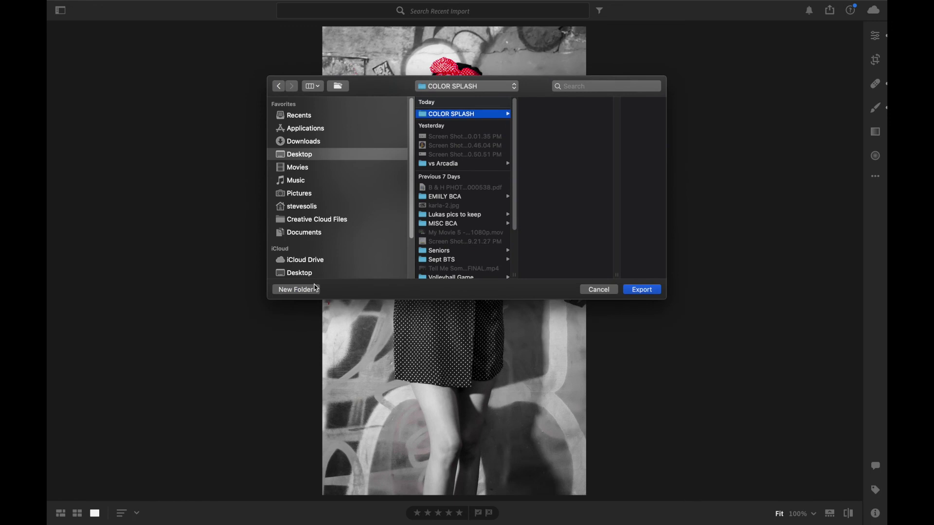
click(643, 294)
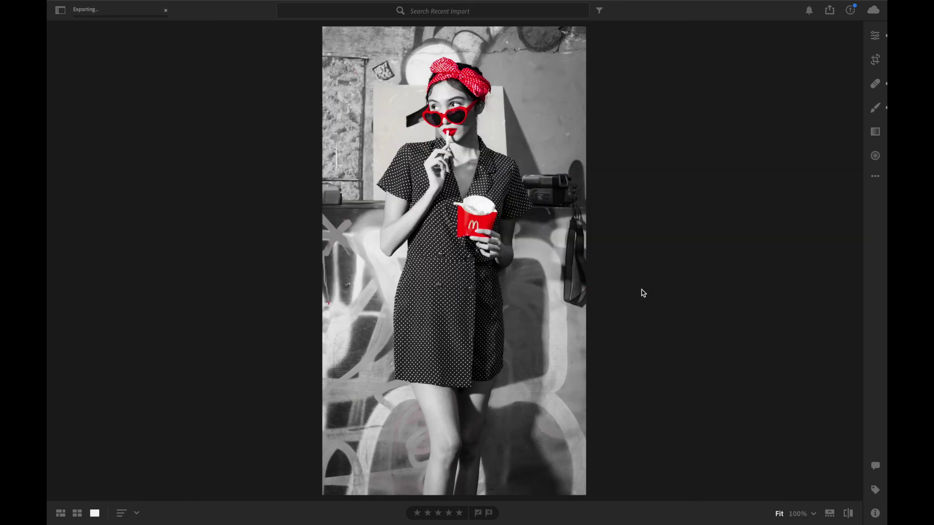